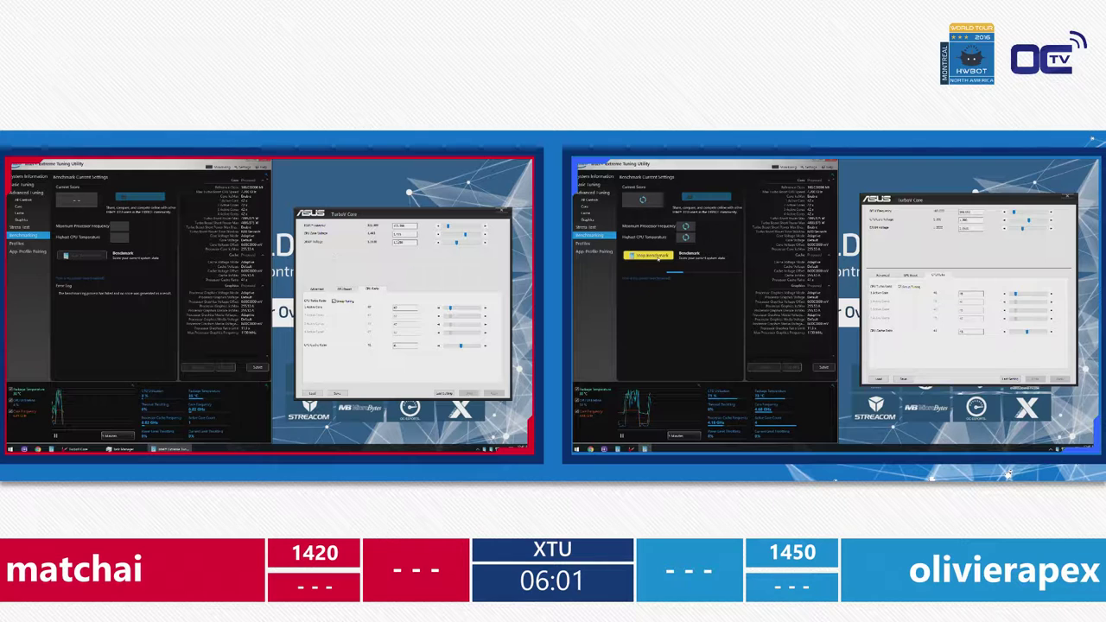
- Set the CPU Core Voltage to 1.500 on the red machine and run the XTU benchmark
double_click(402, 233)
text(1.500)
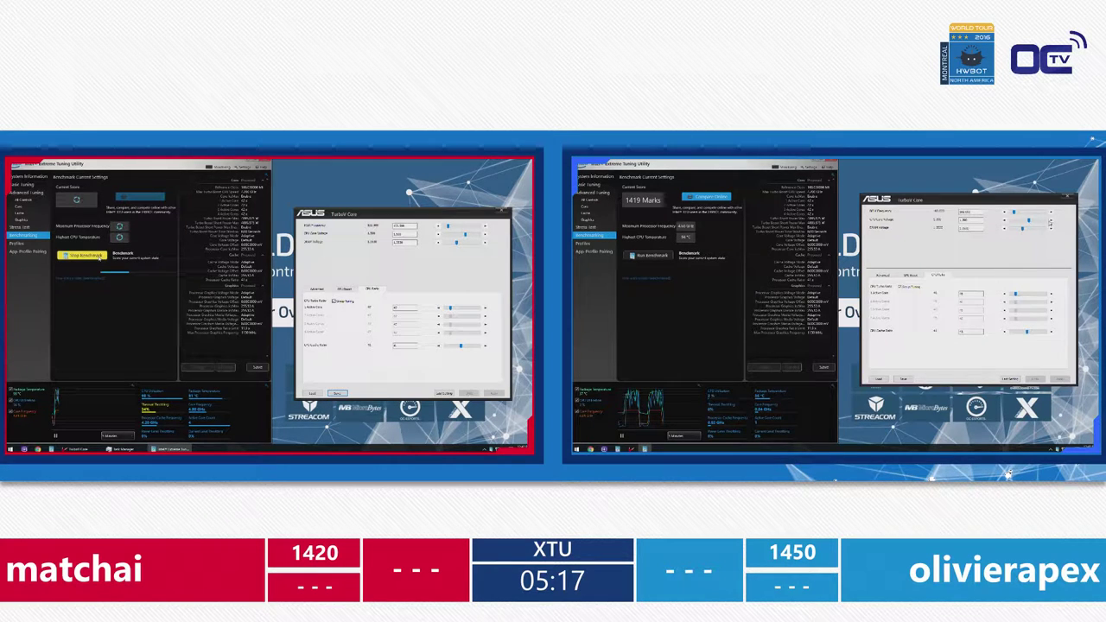
click(100, 257)
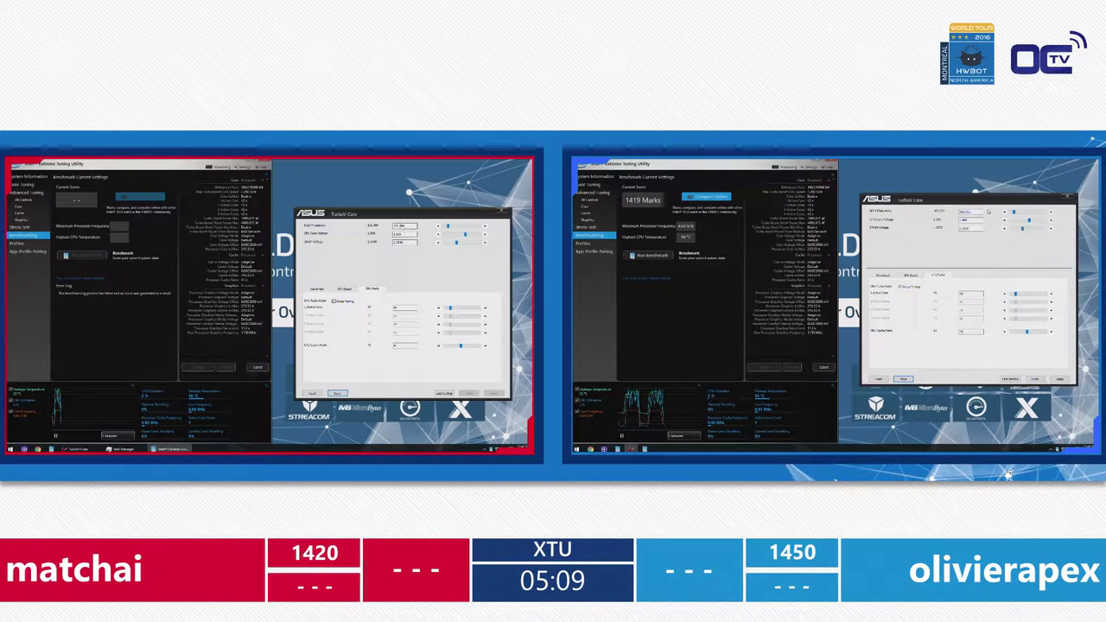
- Set the BCLK Frequency to 102.000 on the red machine and edit its CPU Core Voltage
click(444, 225)
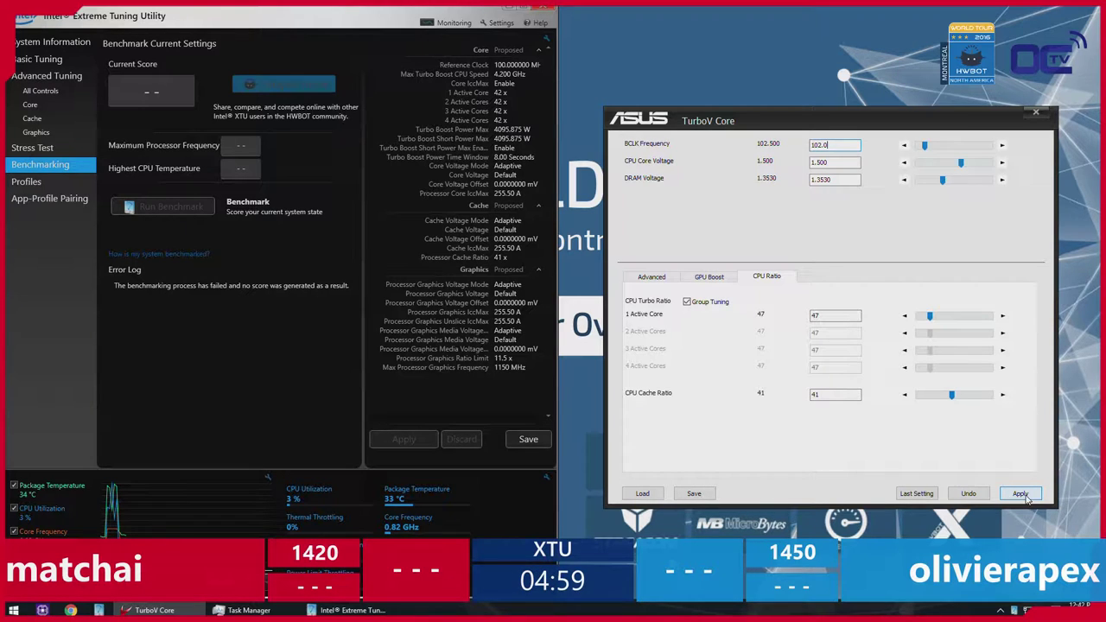
click(840, 162)
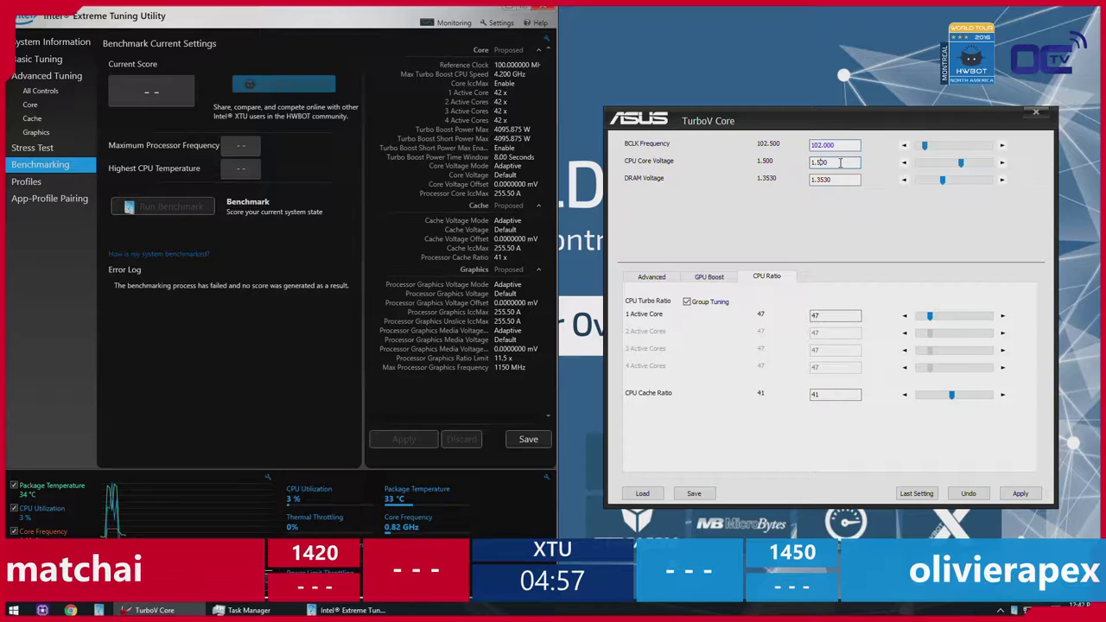
key(BackSpace)
key(Return)
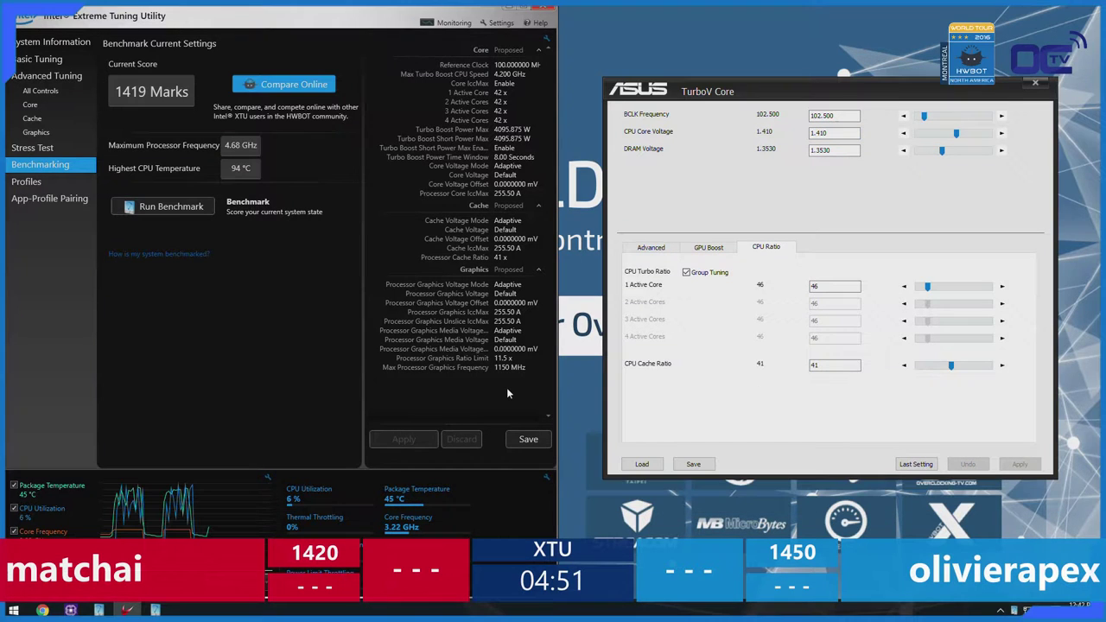
- Run the XTU benchmark on the blue machine, restart Extreme Tuning Utility, and run the benchmark again
click(134, 208)
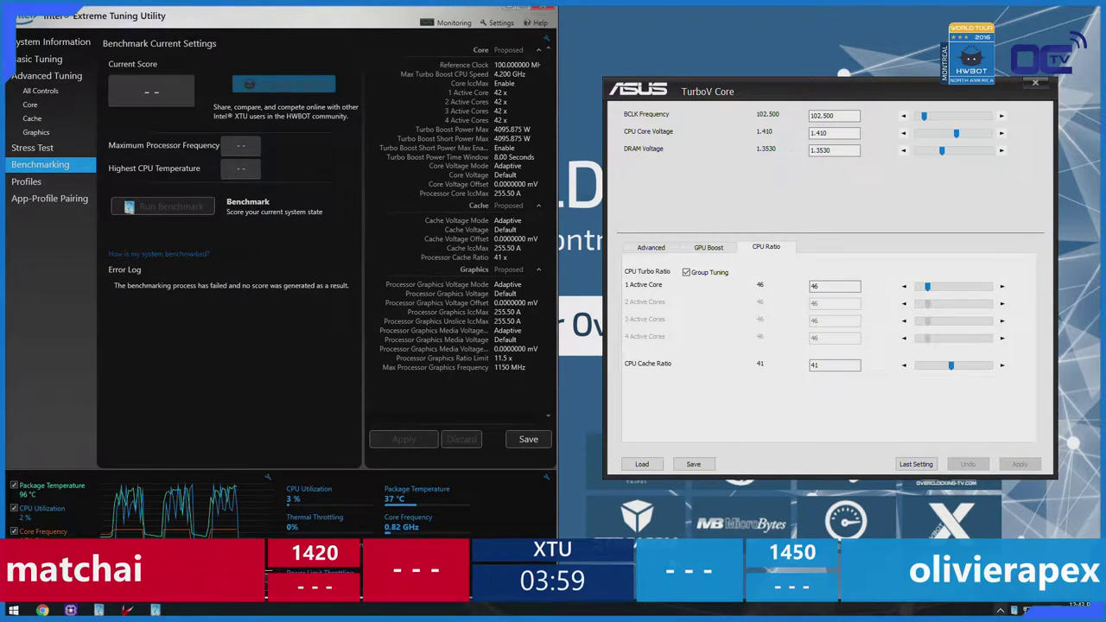
right_click(1003, 609)
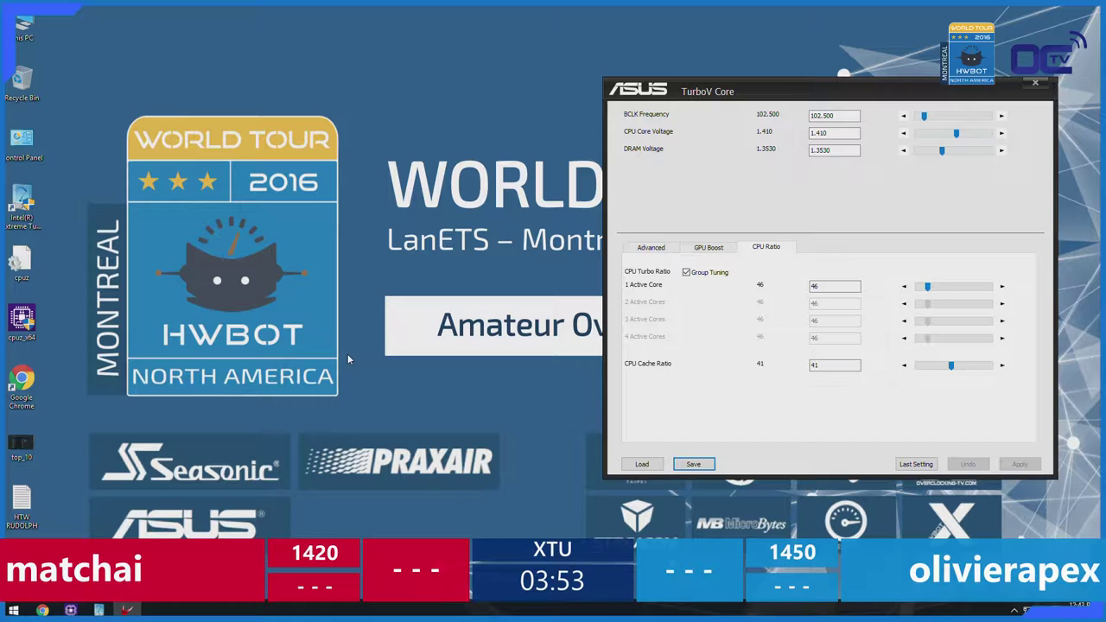
click(125, 610)
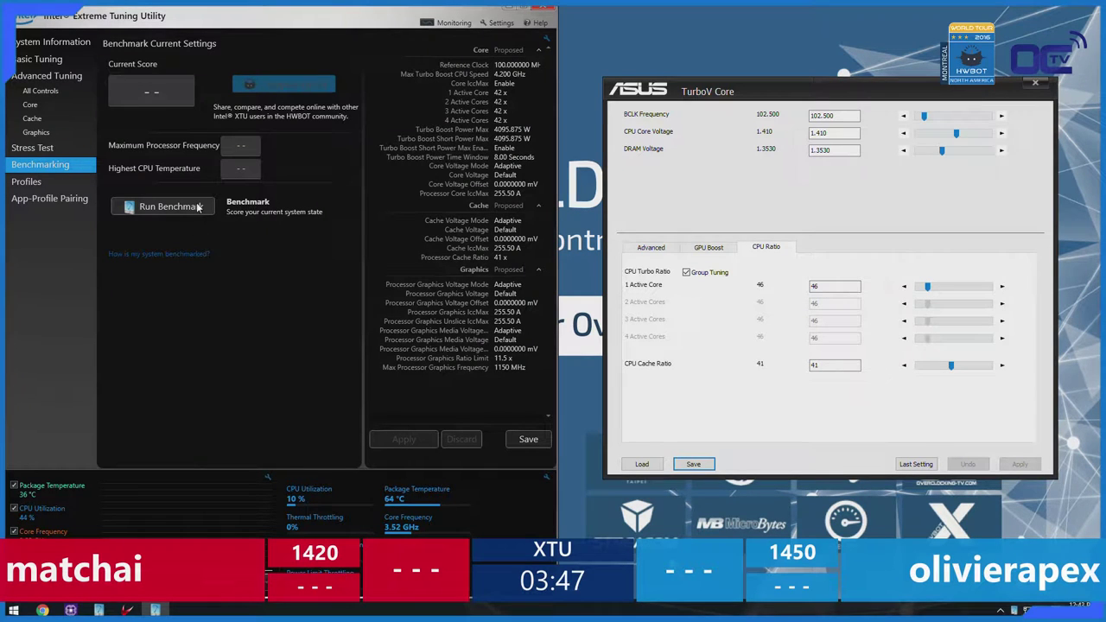
click(198, 207)
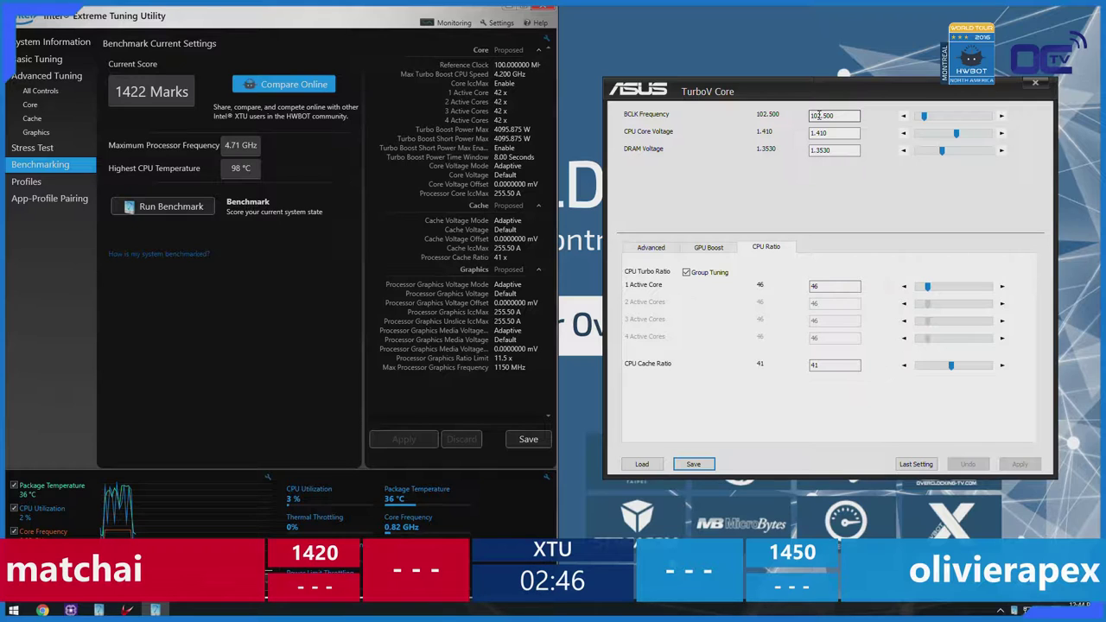
- Apply a BCLK Frequency of 102.600 on the blue machine and run the XTU benchmark
click(826, 115)
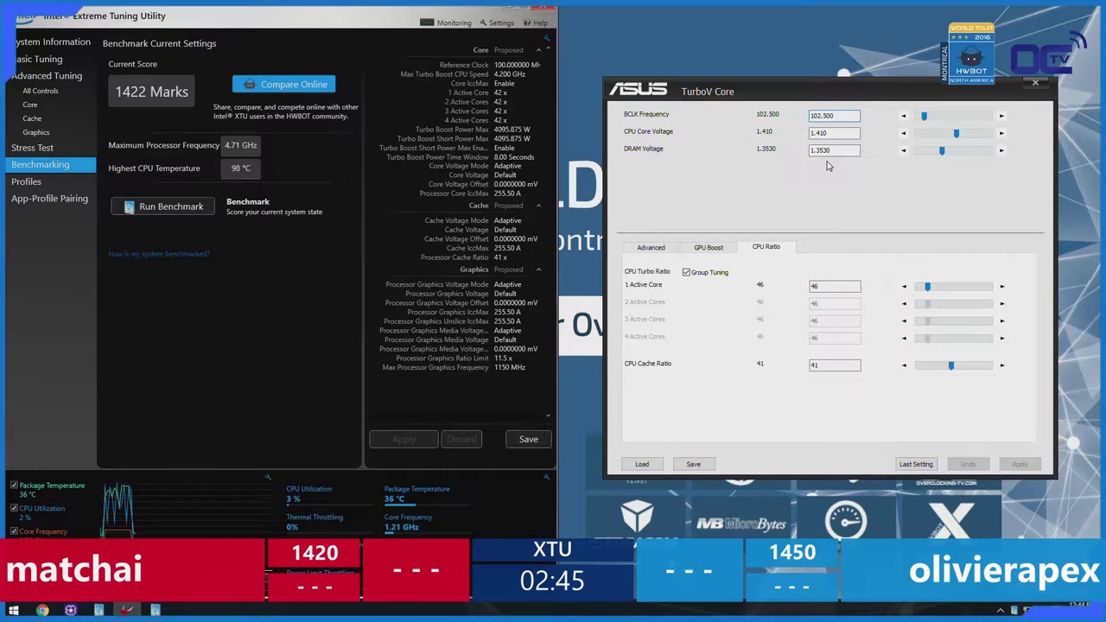
key(BackSpace)
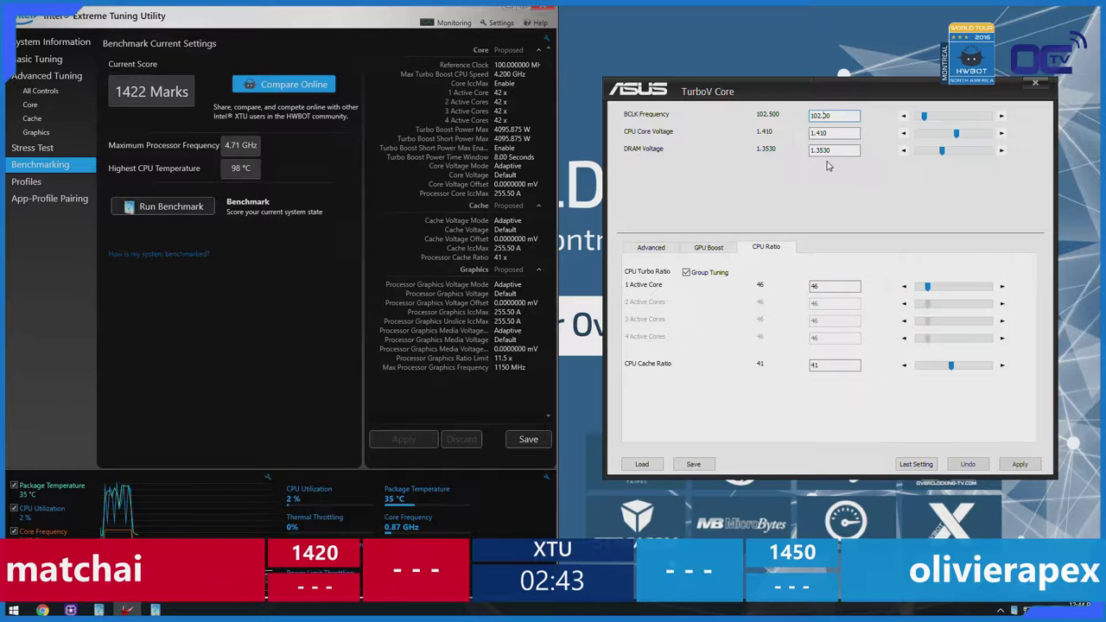
key(BackSpace)
text(0)
text(600)
click(1020, 465)
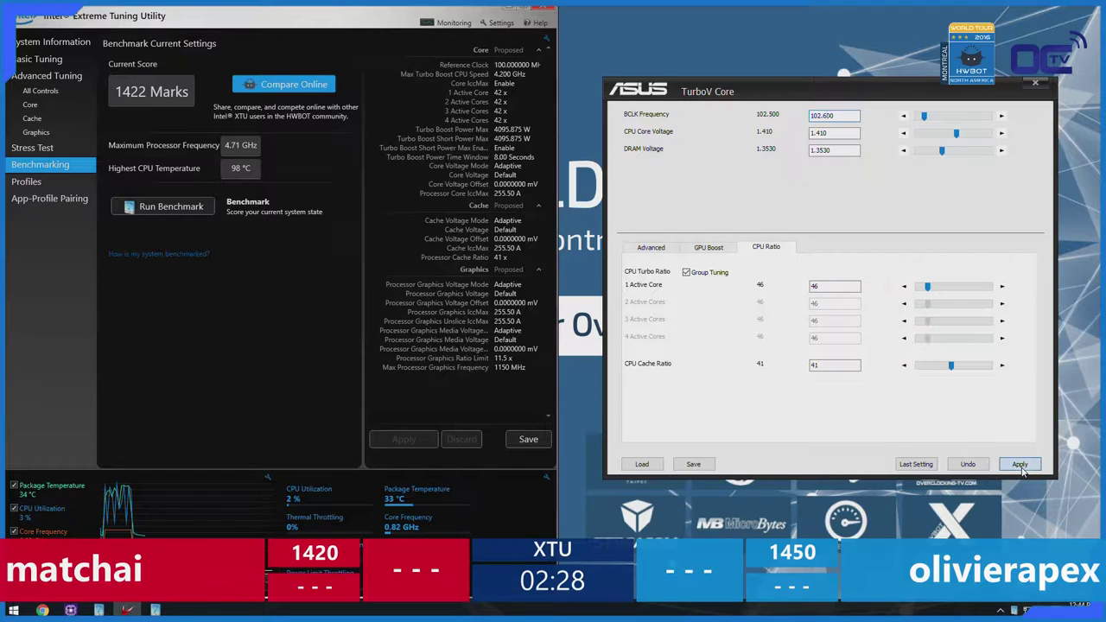
click(161, 212)
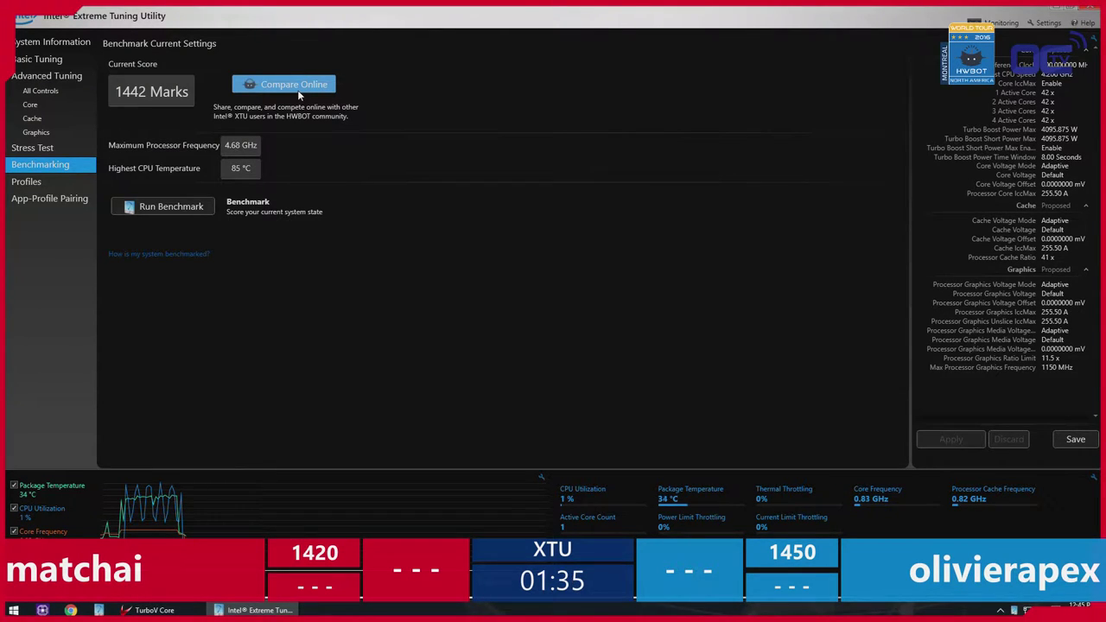
- Switch to TurboV Core on the red machine, apply a CPU Core Voltage of 1.380, and rerun the XTU benchmark
key(alt+Tab)
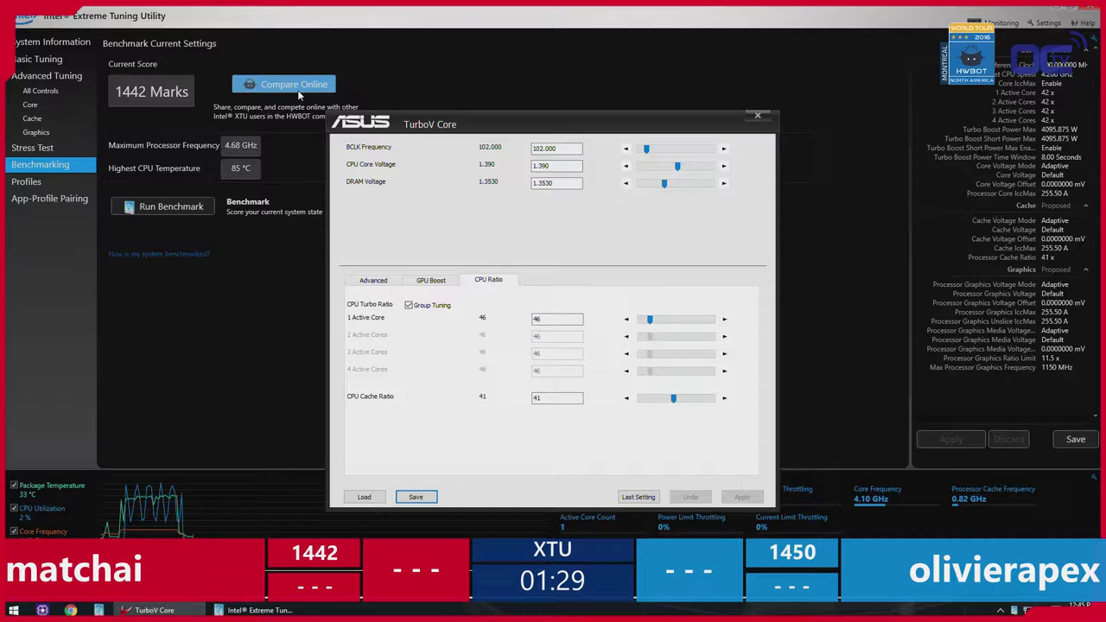
click(563, 397)
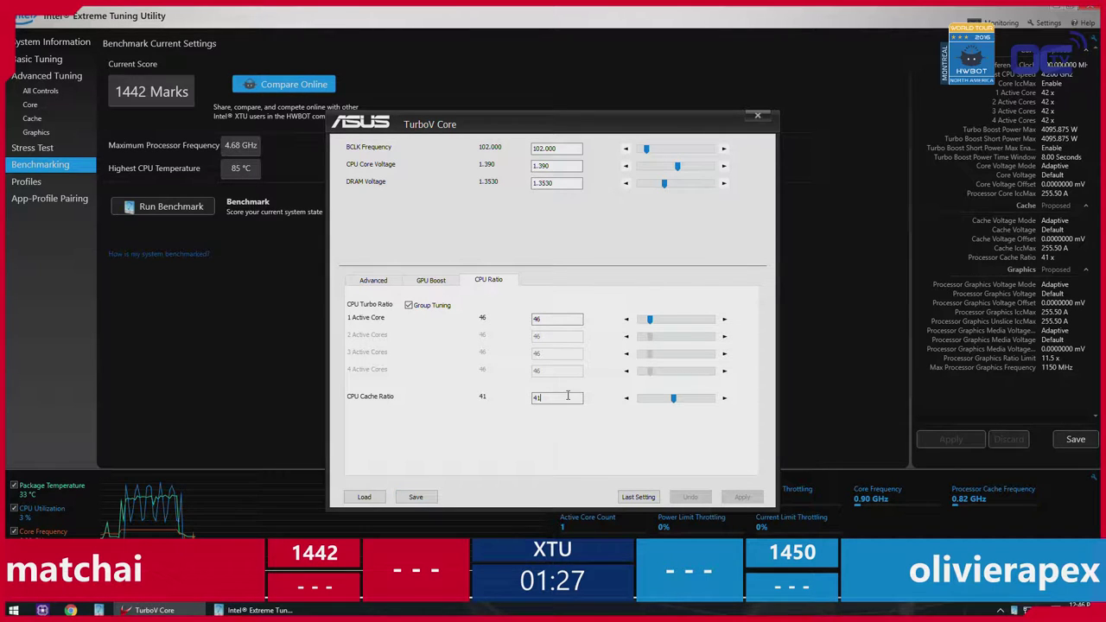
click(540, 165)
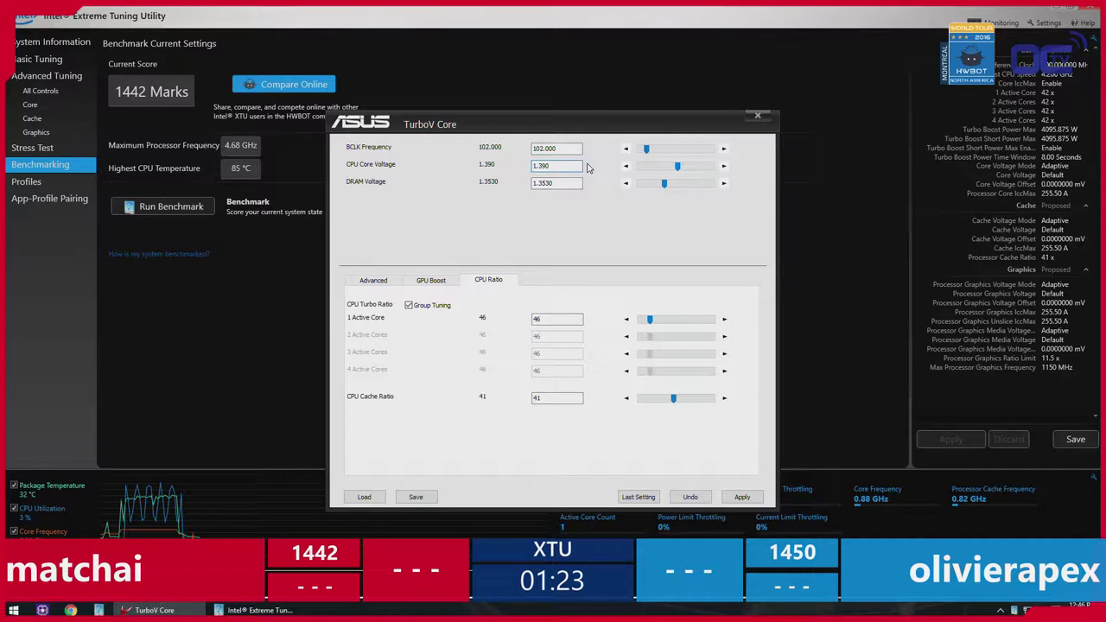
text(9)
key(BackSpace)
text(8)
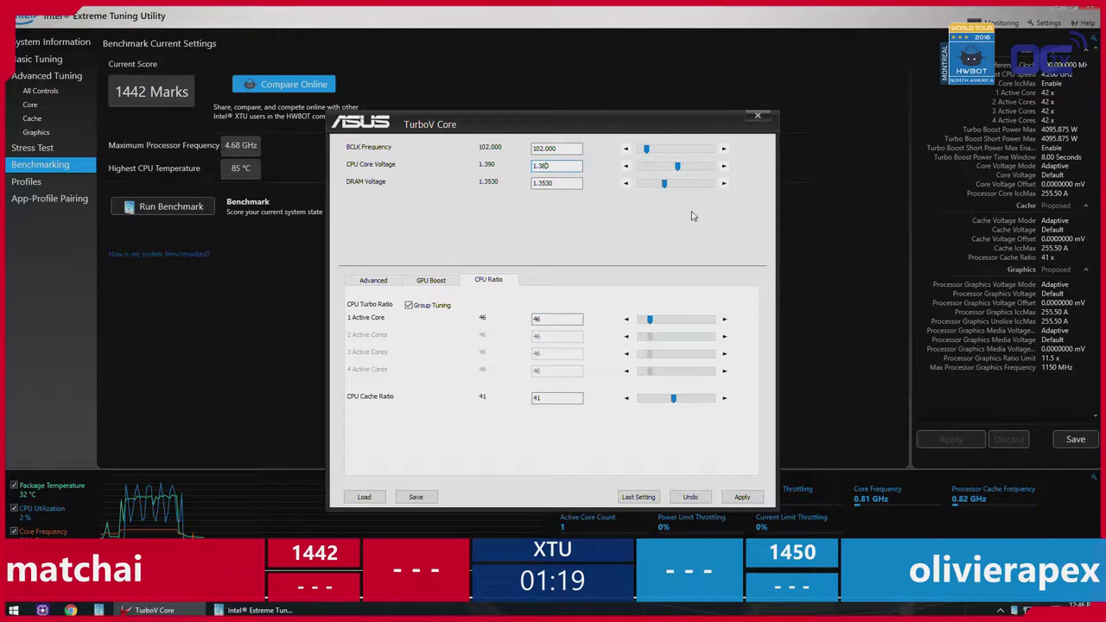
click(743, 497)
click(190, 209)
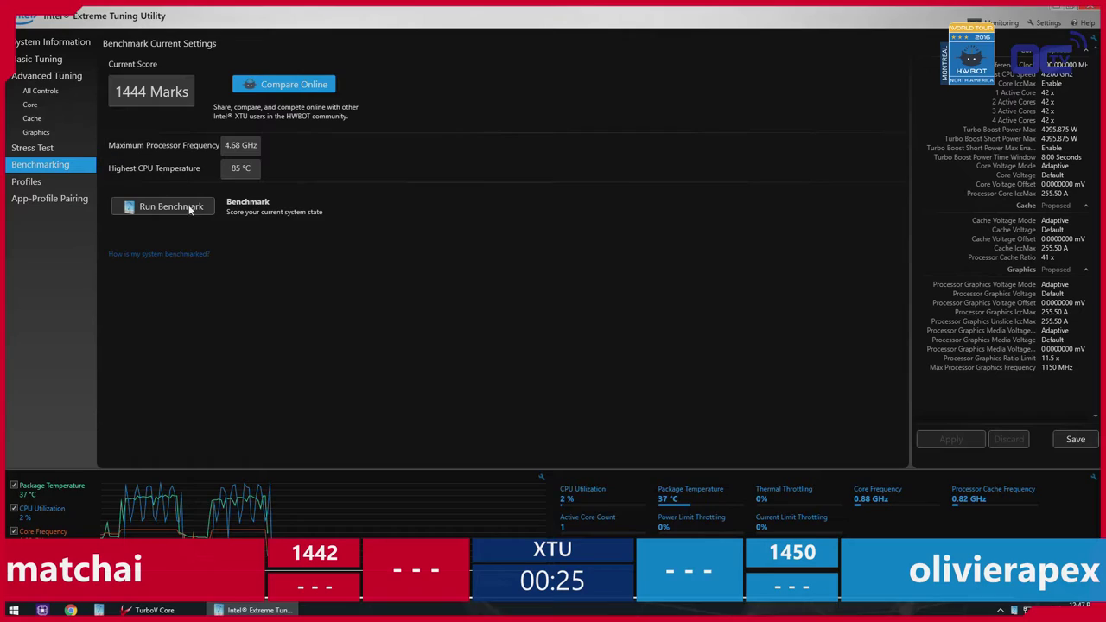
- Apply a CPU Core Voltage of 1.370 in TurboV Core on the red machine and rerun the XTU benchmark
key(alt+Tab)
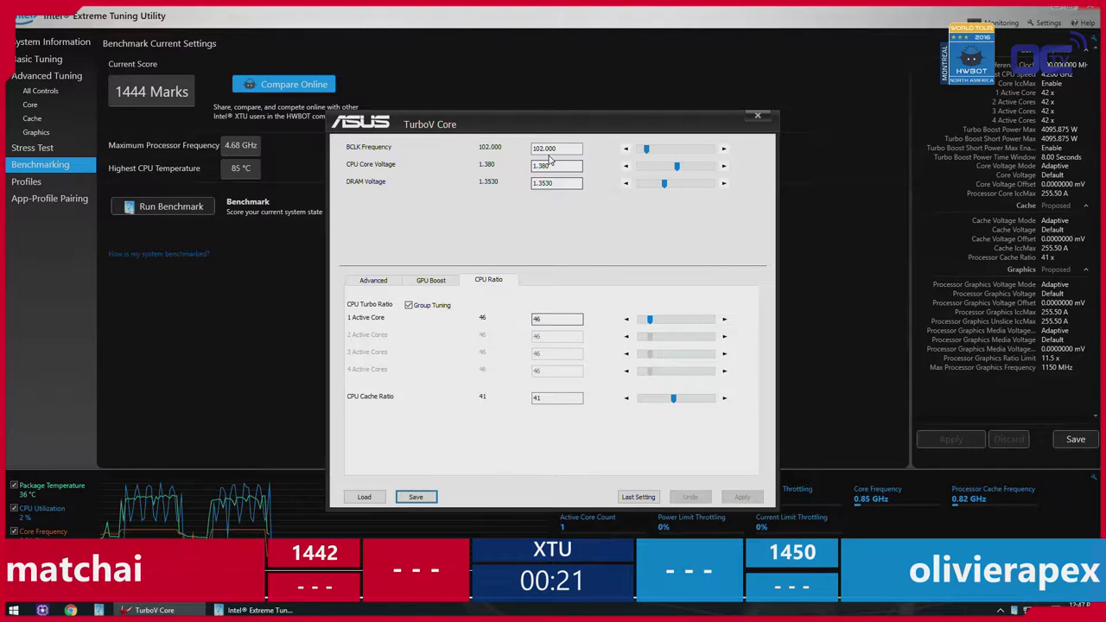
drag(542, 165, 624, 178)
text(70)
click(741, 497)
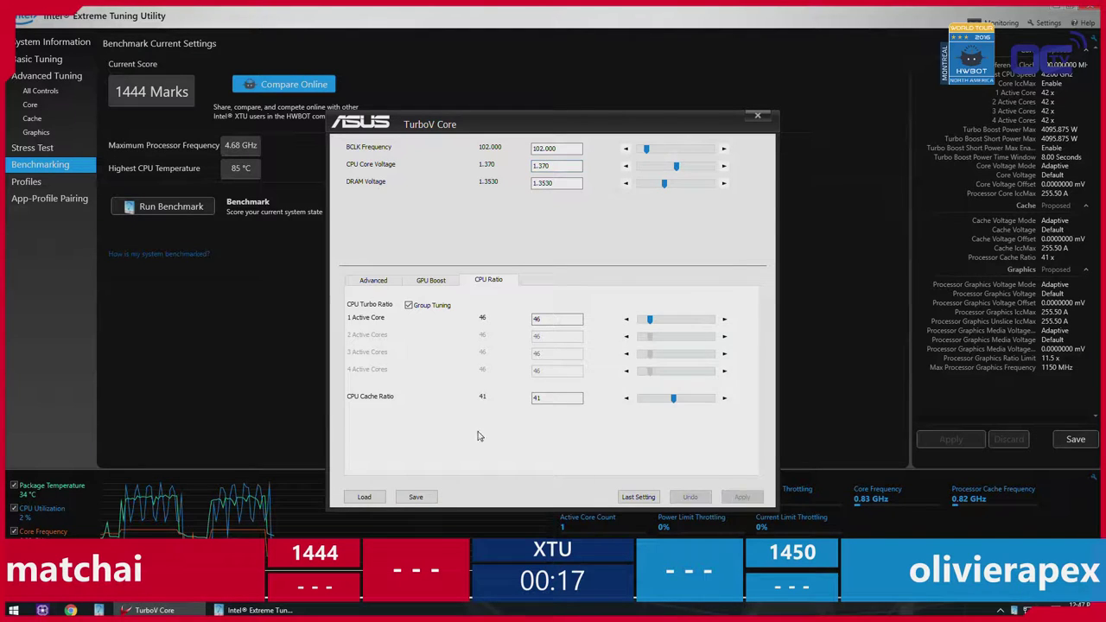
click(247, 303)
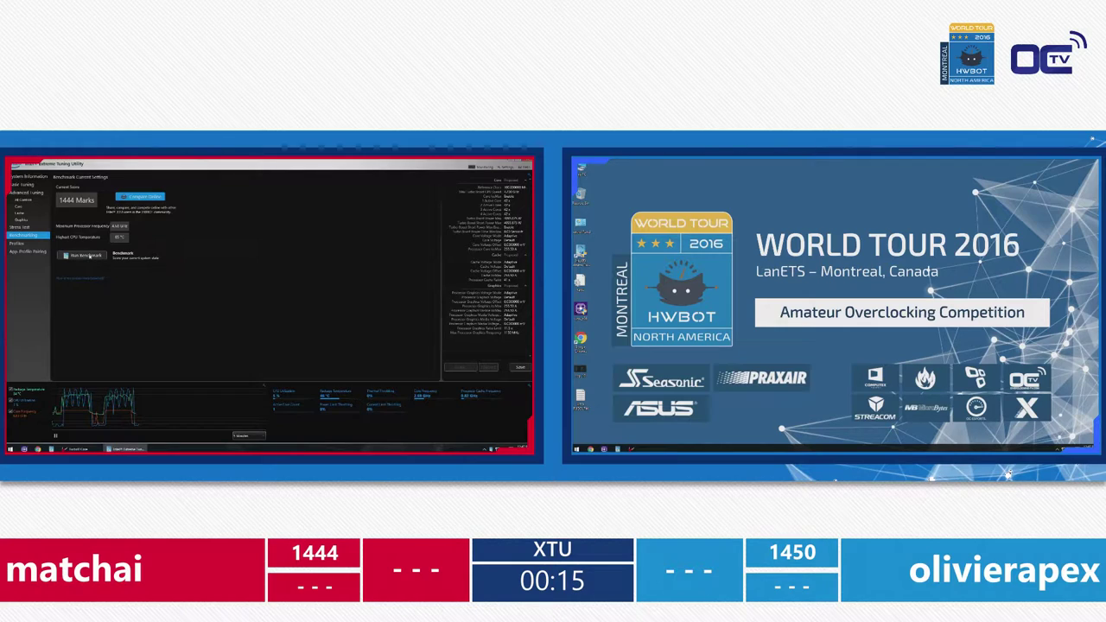
click(89, 257)
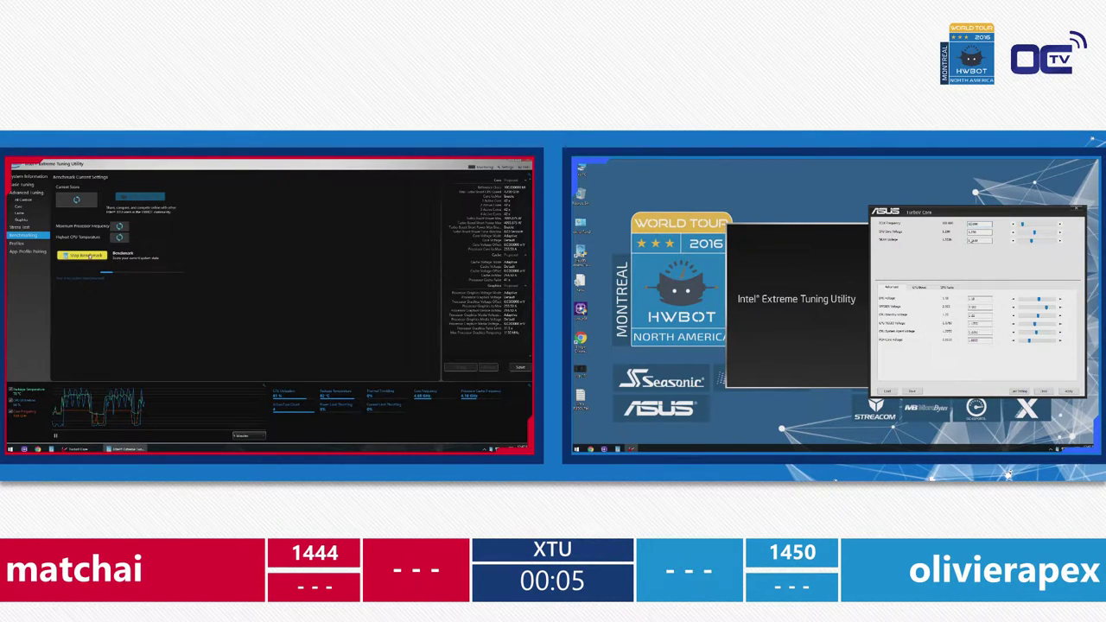
- Show the CPU ratio settings in TurboV Core on the blue machine and open the CPU Core Voltage for editing
click(947, 287)
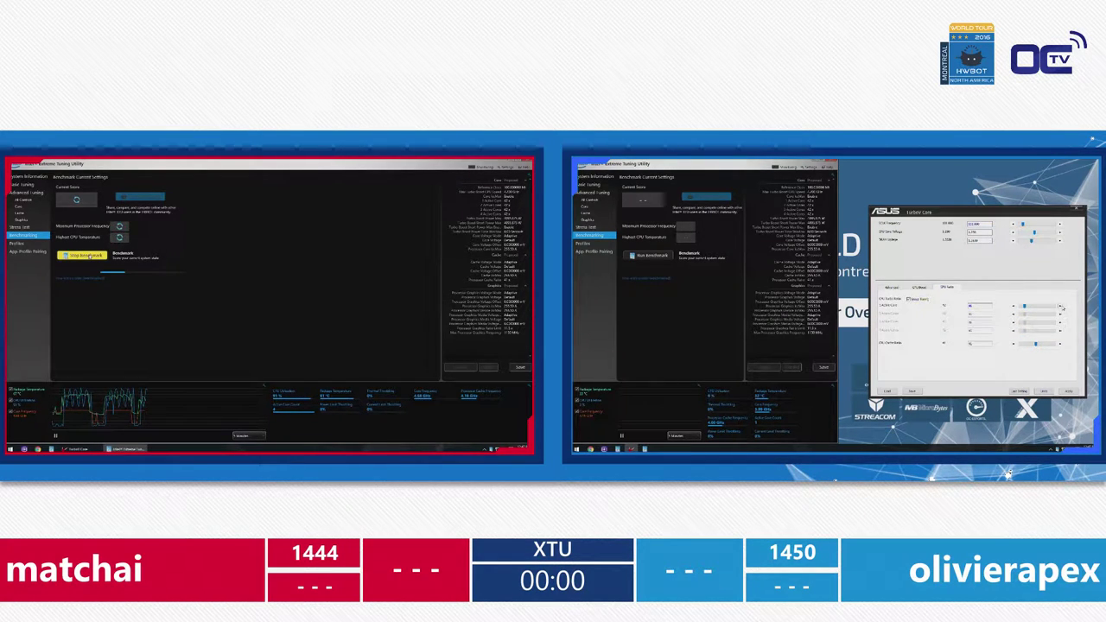
double_click(935, 232)
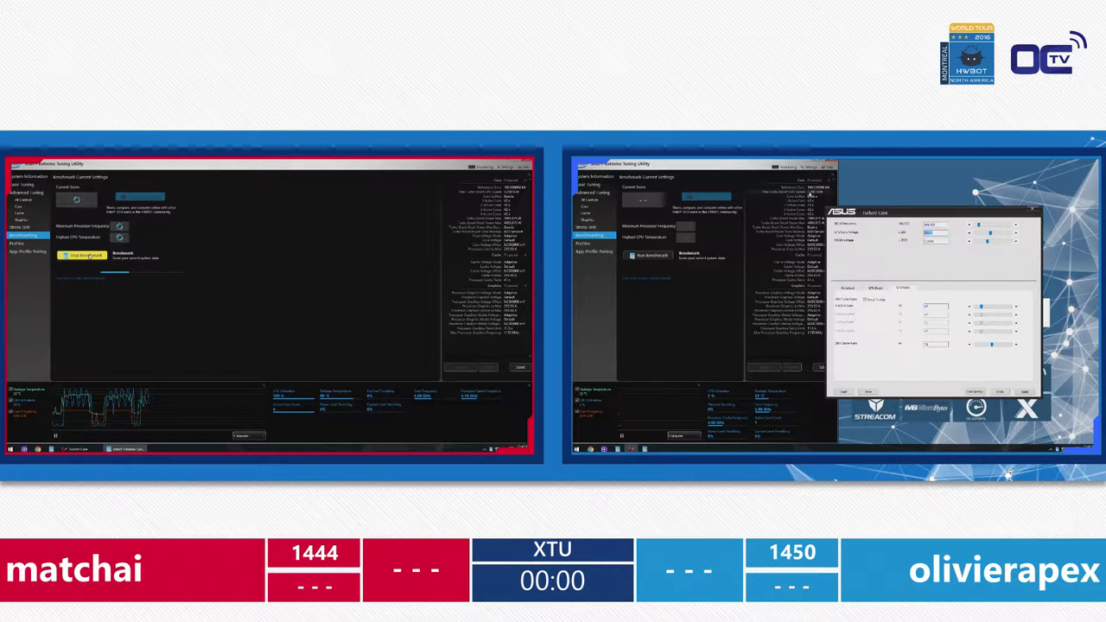